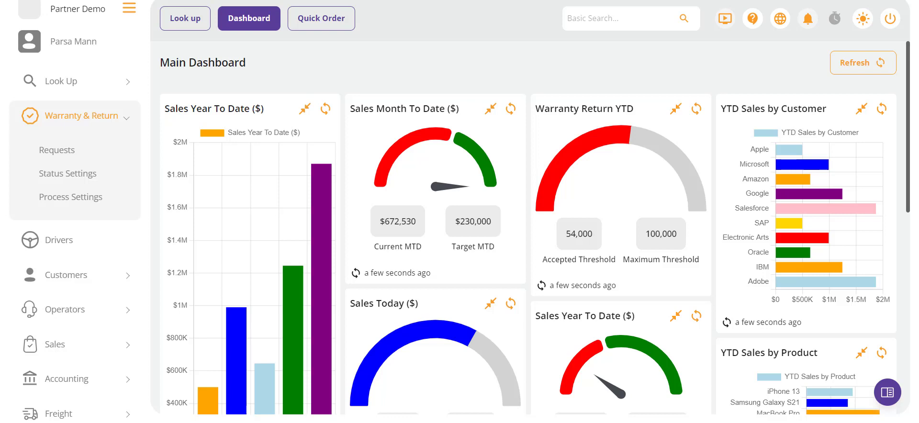
Open the Warranty & Return requests list and add a single filter condition group.
left_click(67, 148)
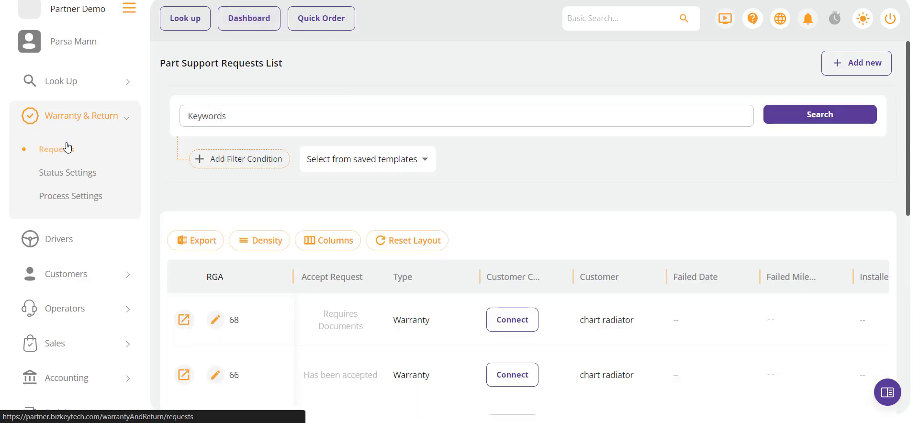
left_click(243, 113)
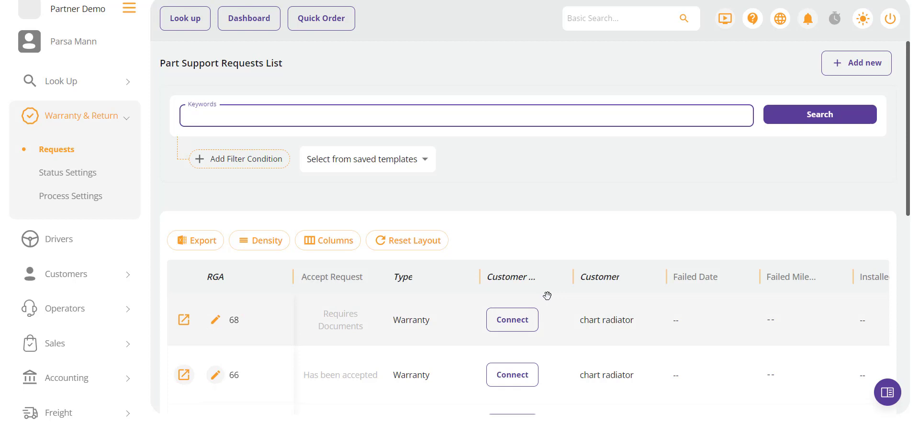
left_click(258, 159)
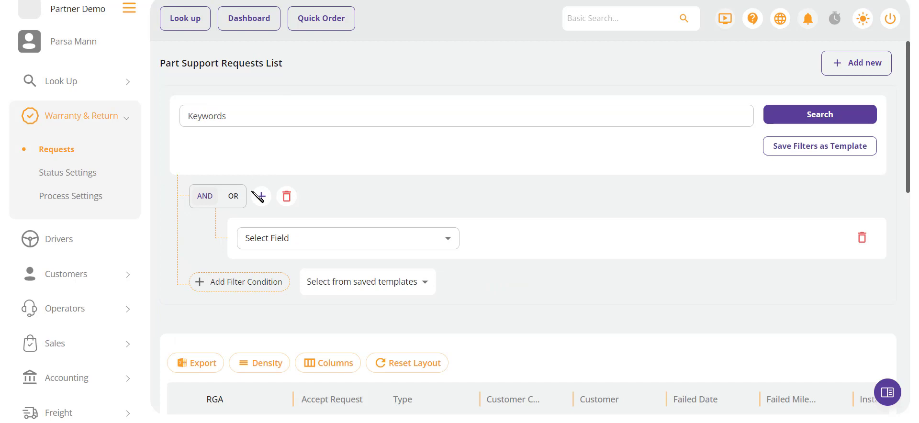
left_click(218, 281)
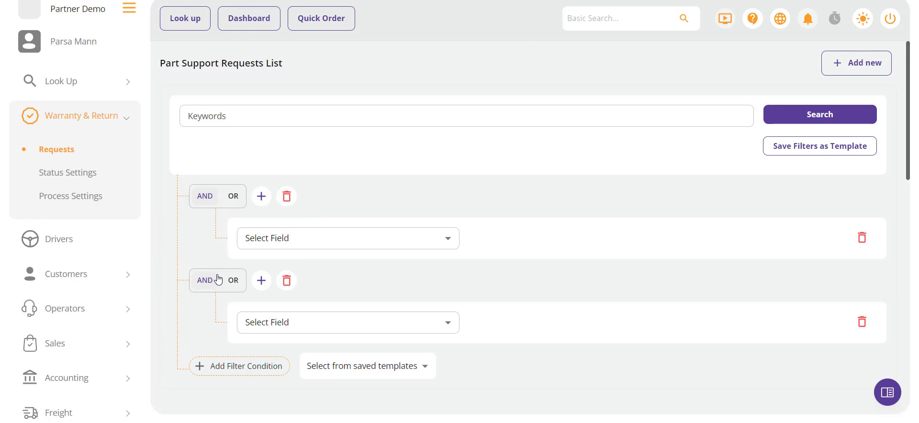
left_click(286, 287)
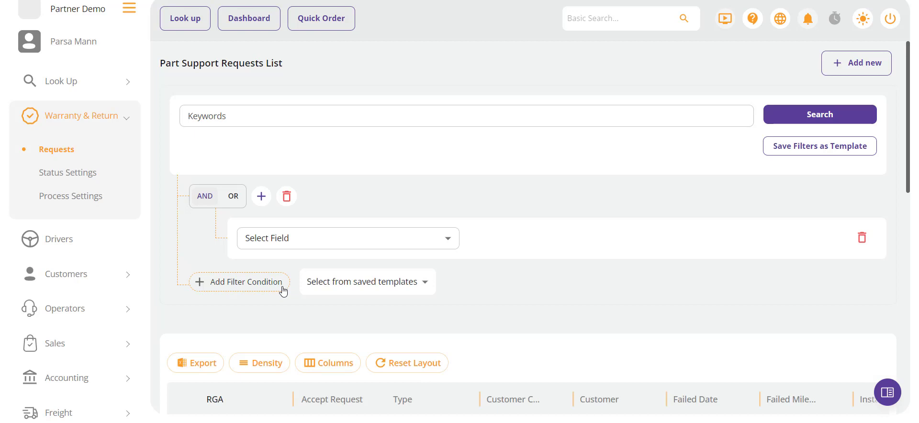
Add three more rules to the AND filter group.
left_click(258, 200)
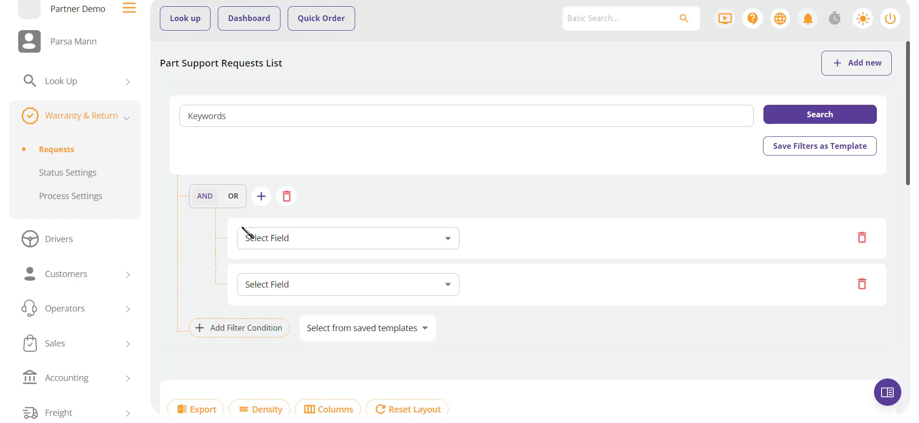
left_click(262, 196)
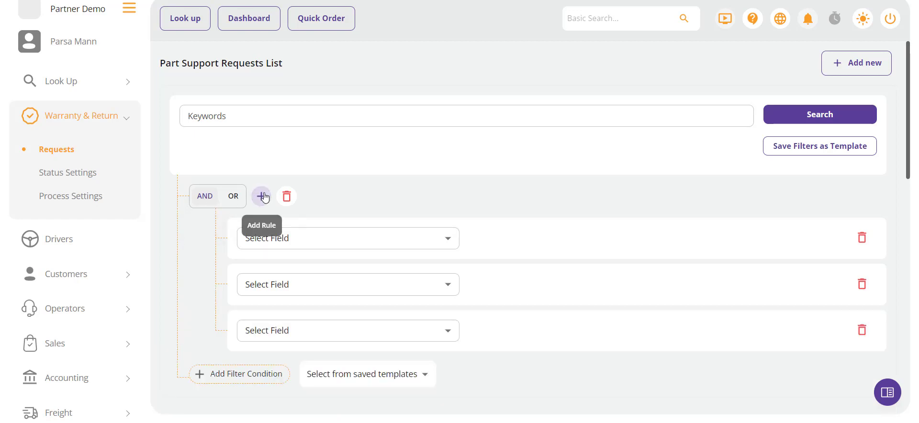
left_click(263, 196)
Set the four filter rules' fields to Type, Failed Mileage, Failed Date and VendorCreditId, in that order.
left_click(283, 235)
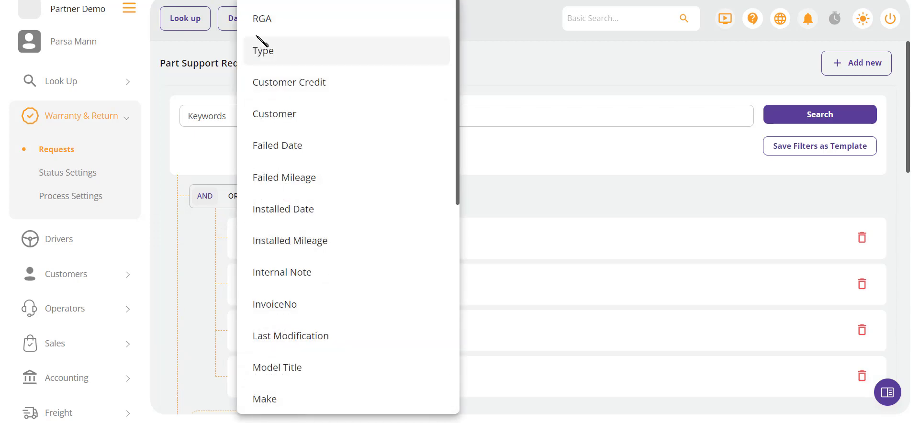
left_click(263, 50)
left_click(283, 285)
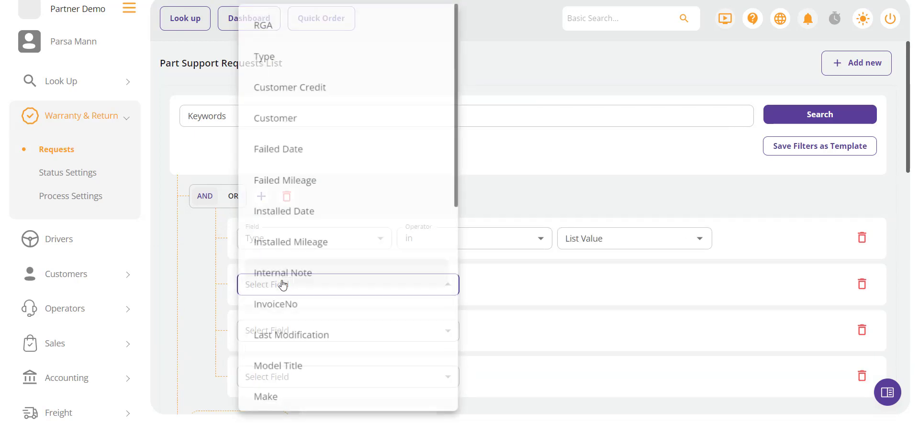
left_click(281, 185)
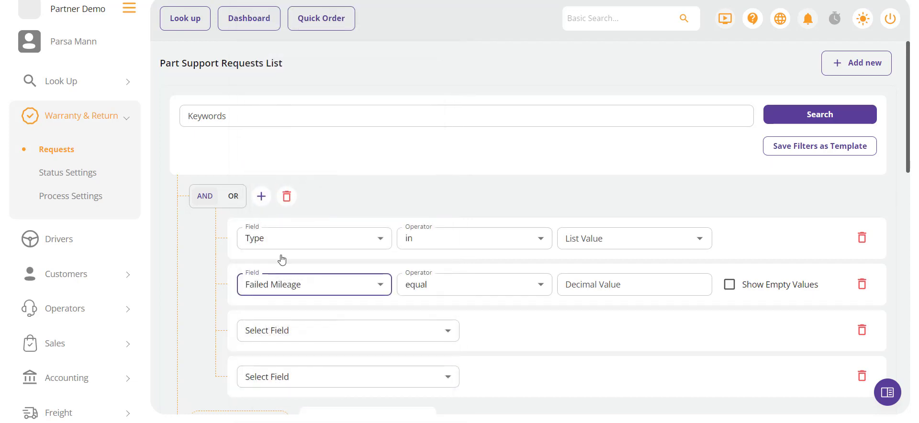
left_click(286, 331)
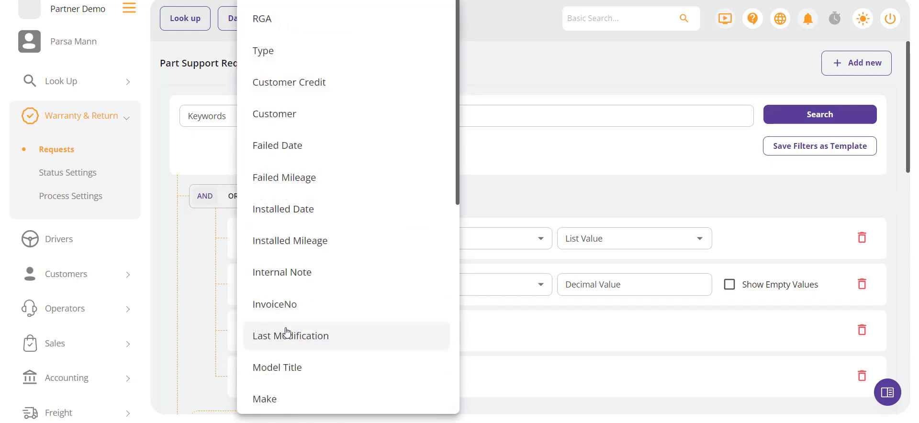
left_click(262, 149)
left_click(271, 379)
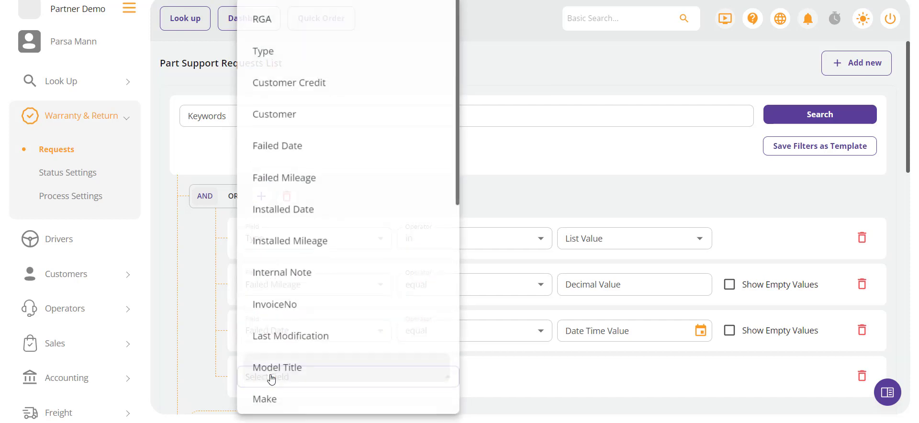
scroll(271, 379, "down", 8)
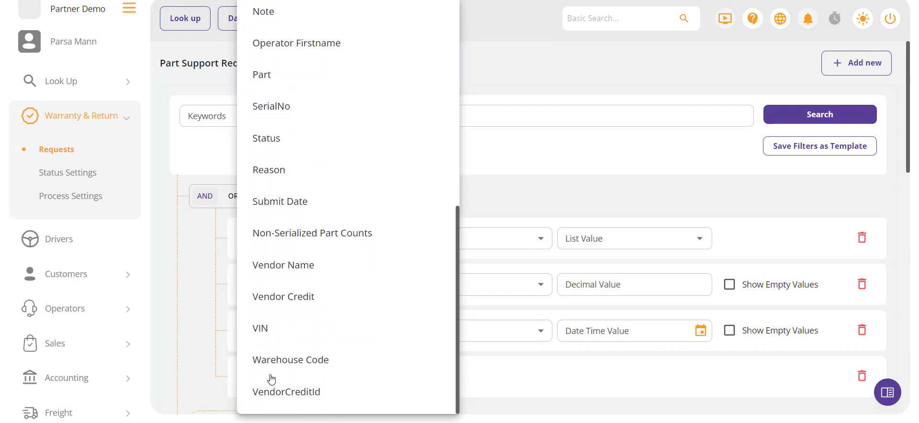
left_click(274, 390)
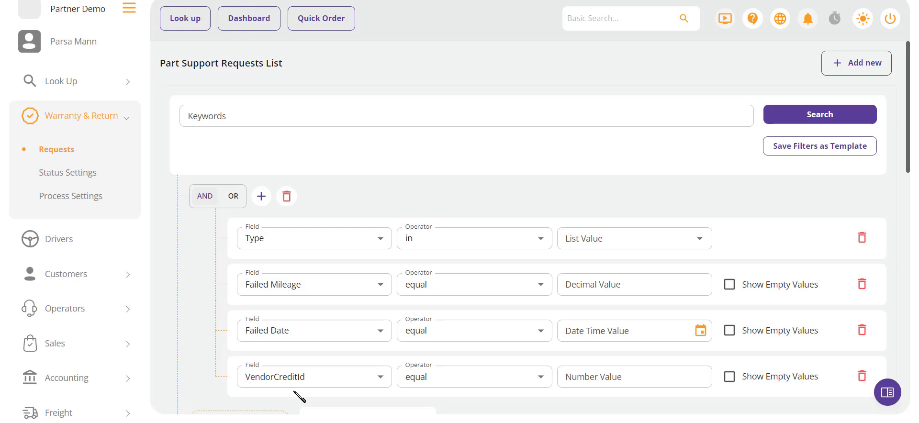
Keep the Type rule's operator as in and choose Warranty and Return as its list values.
left_click(505, 244)
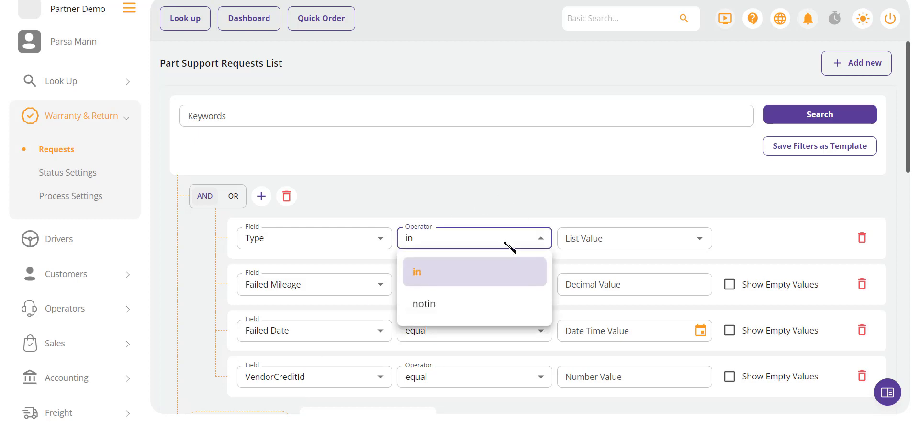
left_click(511, 187)
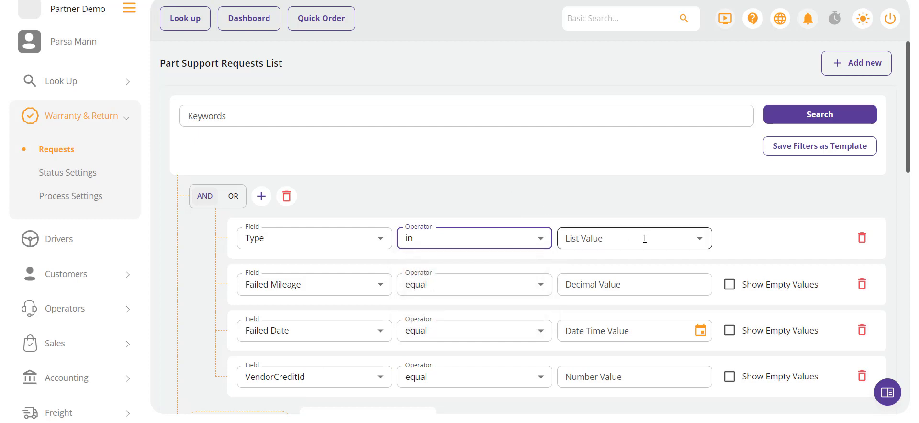
left_click(635, 207)
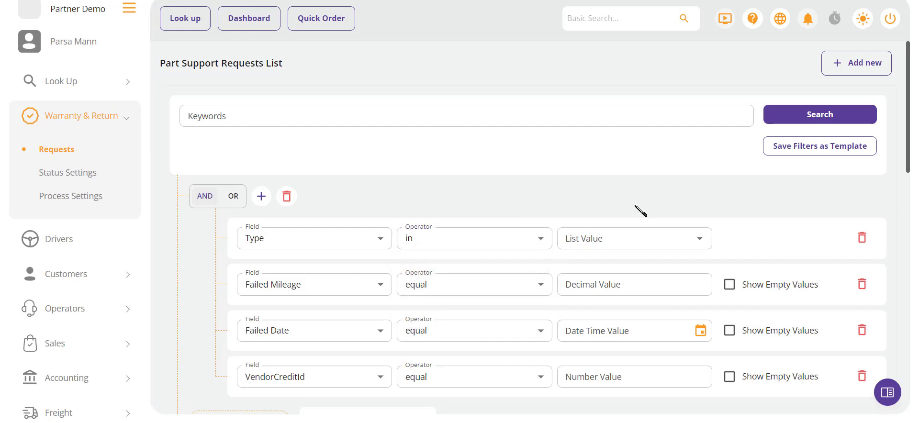
left_click(632, 239)
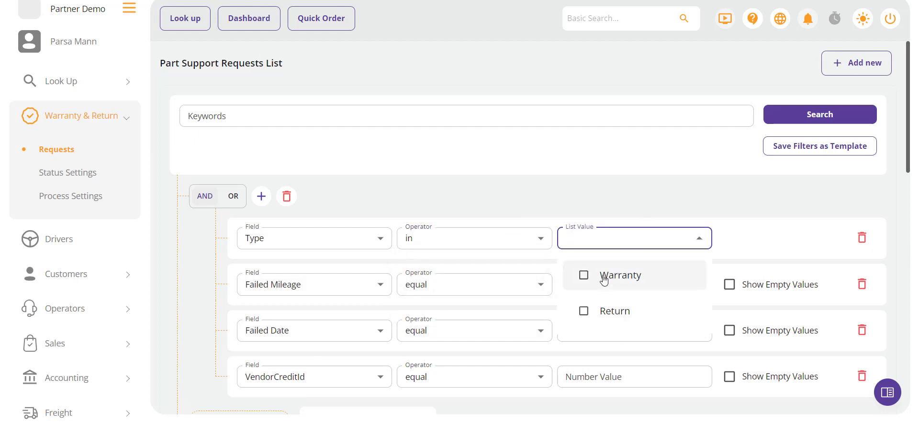
left_click(606, 273)
left_click(646, 242)
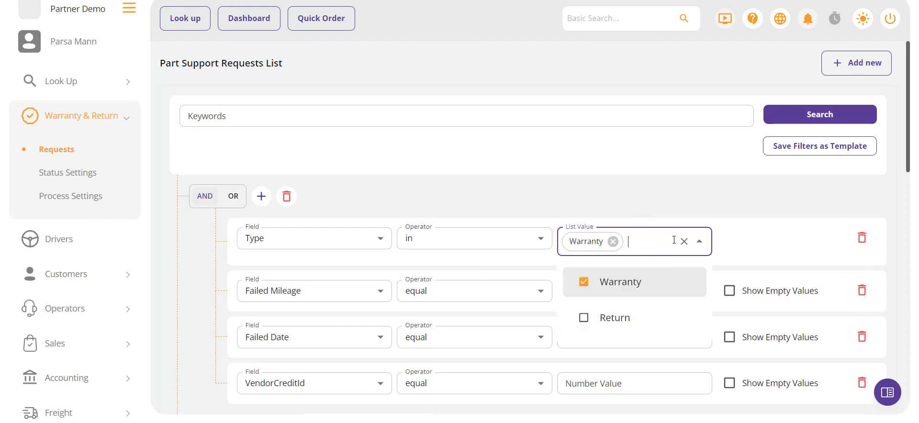
left_click(635, 312)
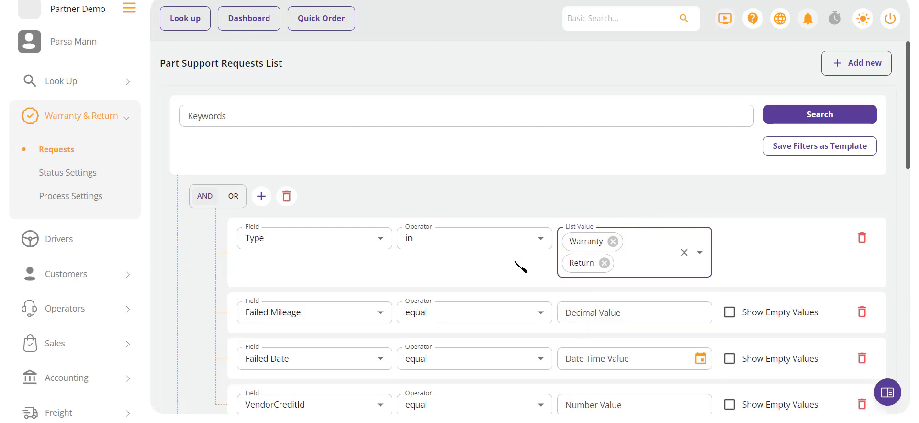
left_click(521, 202)
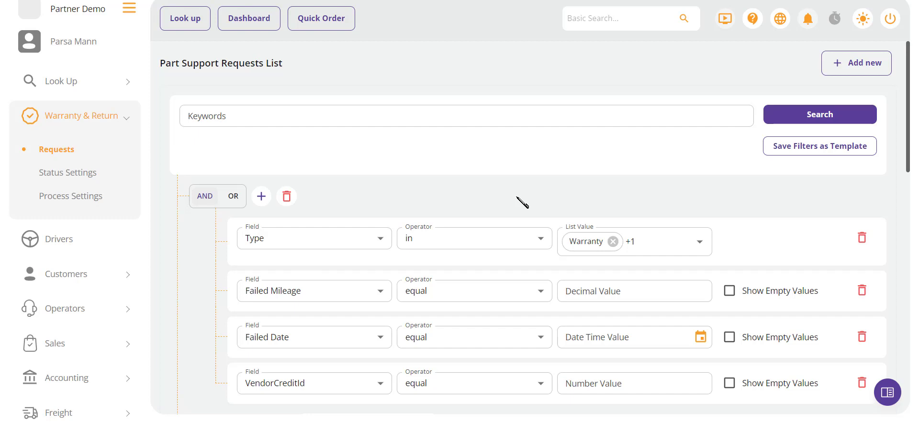
Review the operators available for the Failed Mileage rule.
scroll(486, 240, "down", 2)
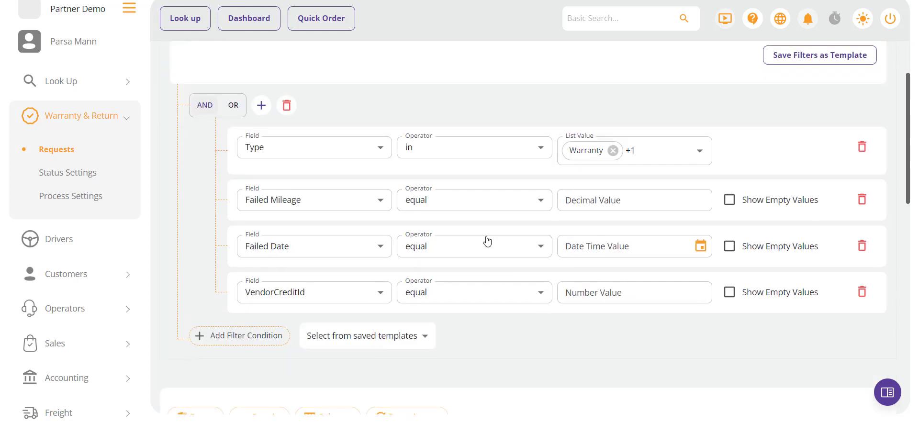
left_click(489, 200)
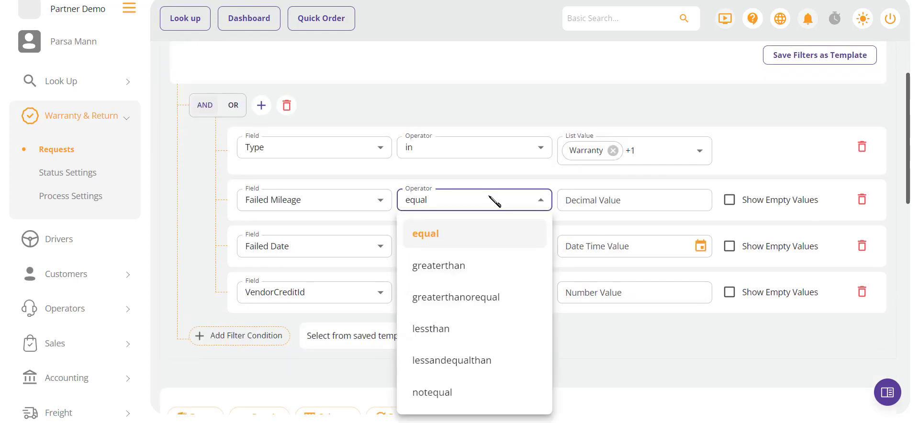
left_click(571, 386)
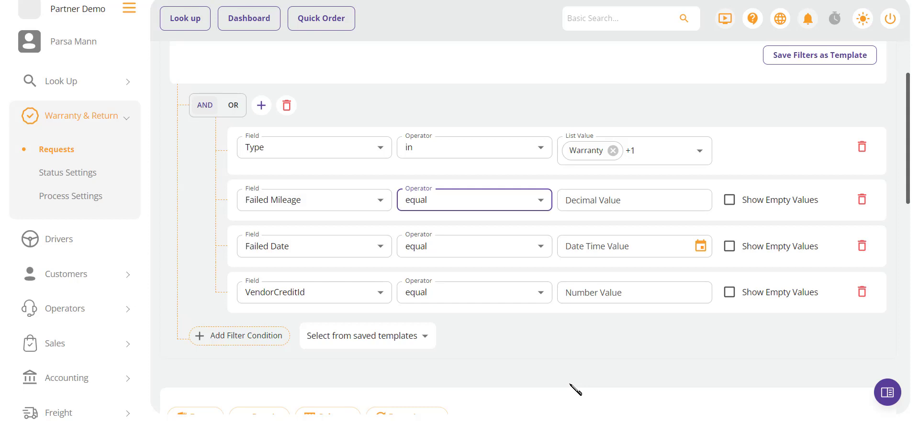
Enter 01/08/2024 12:00 am as the Failed Date value and enable Show Empty Values for that rule.
left_click(700, 247)
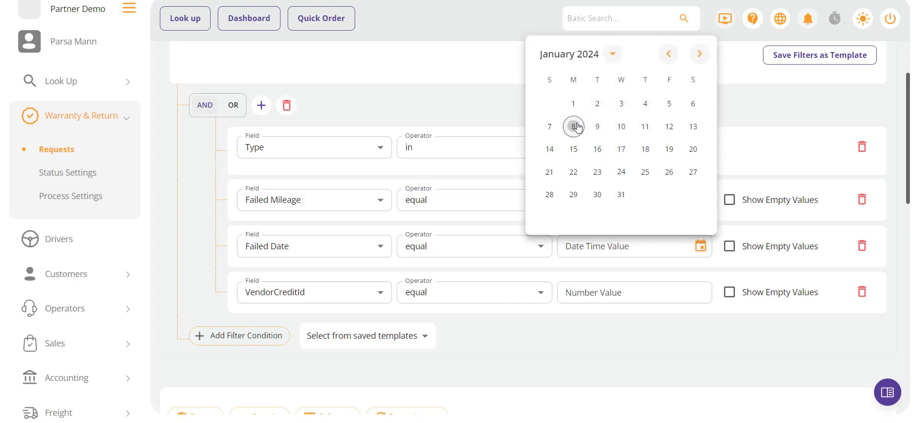
left_click(577, 125)
left_click(621, 278)
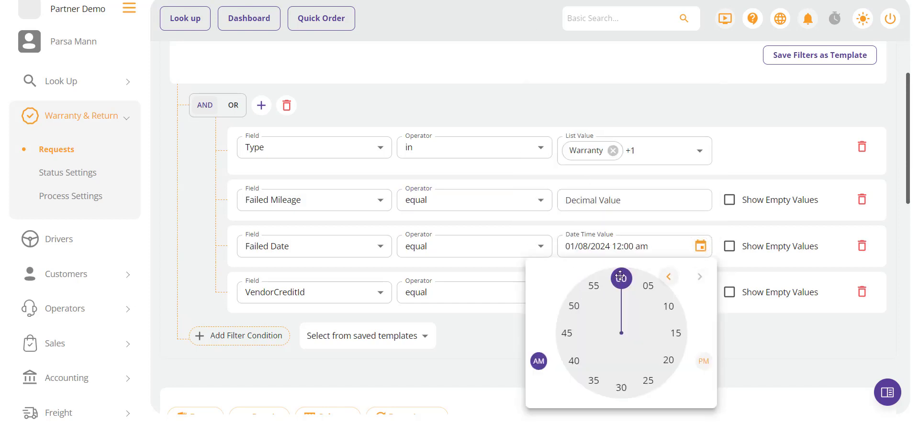
left_click(620, 276)
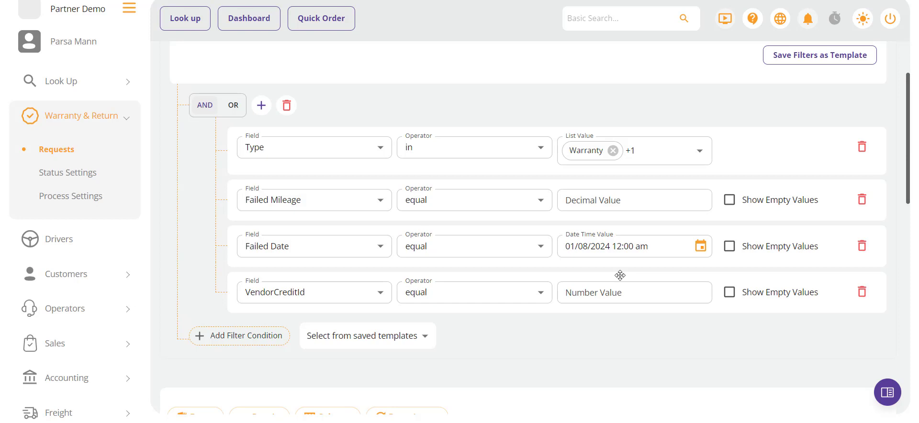
left_click(730, 246)
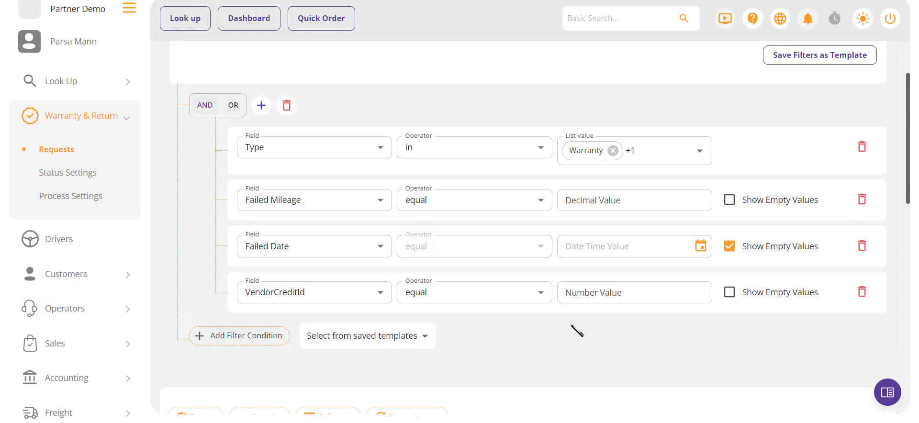
Check which saved filter templates are available below the filter rules.
scroll(571, 325, "down", 2)
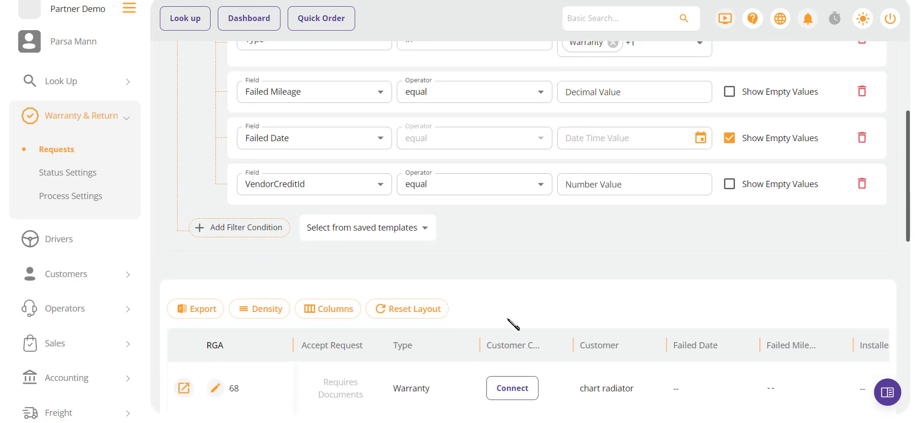
left_click(416, 236)
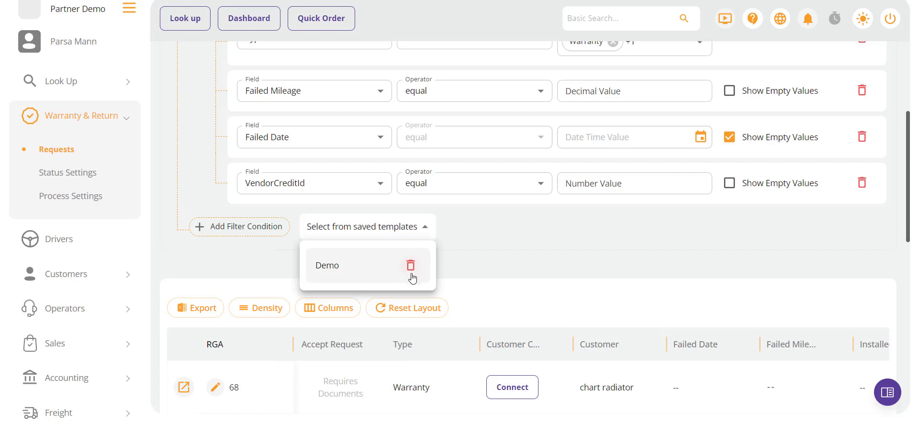
left_click(496, 237)
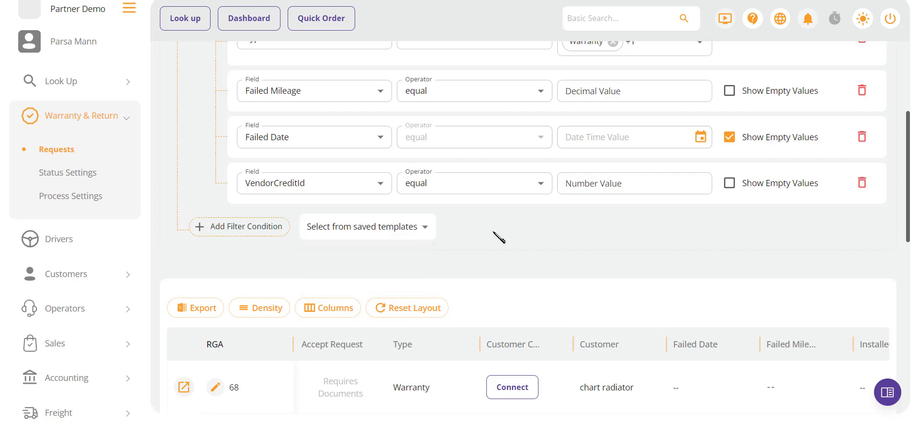
Save the current filters as a new template titled "dom".
scroll(498, 237, "up", 4)
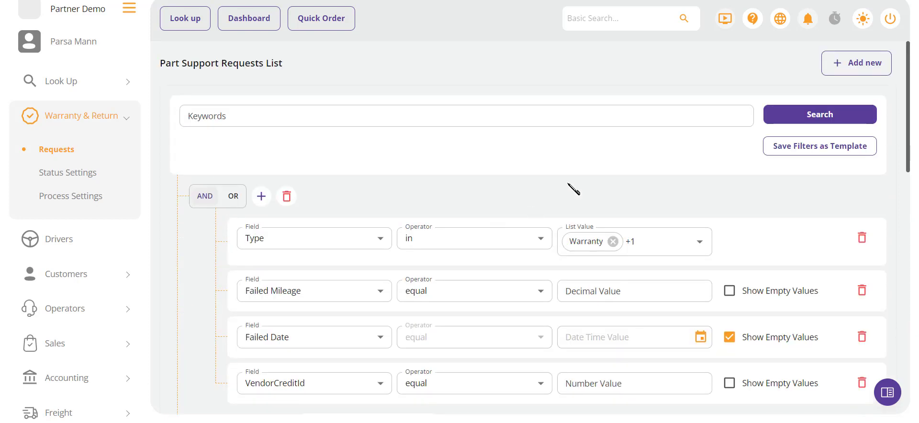
left_click(798, 149)
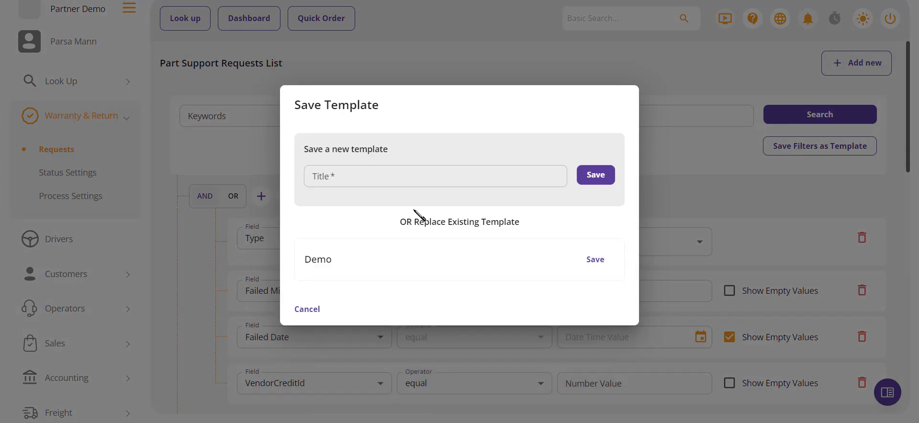
left_click(404, 184)
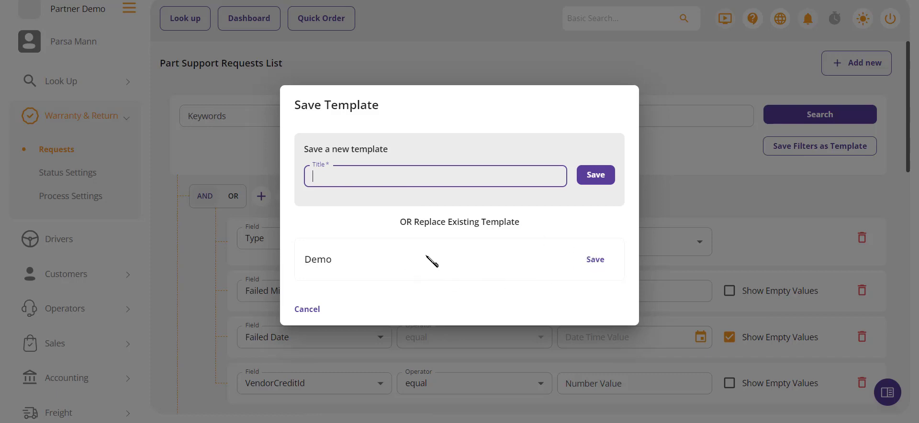
type("dom")
left_click(595, 175)
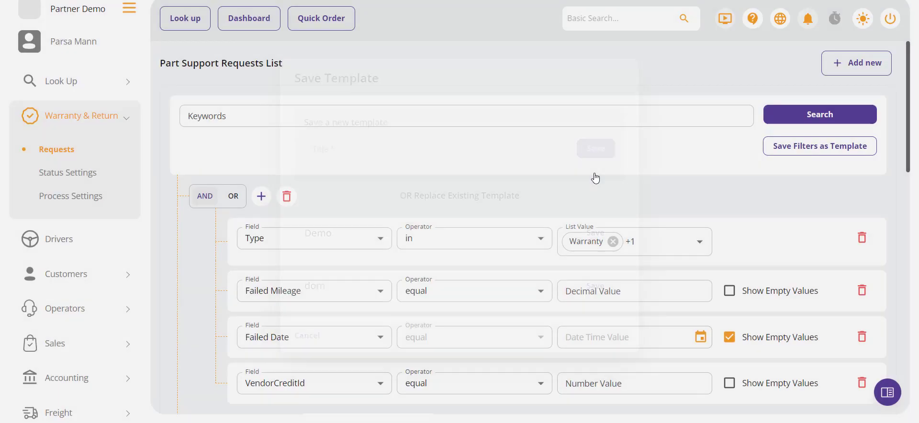
Check the saved templates list for the "dom" template.
scroll(595, 179, "down", 5)
left_click(402, 240)
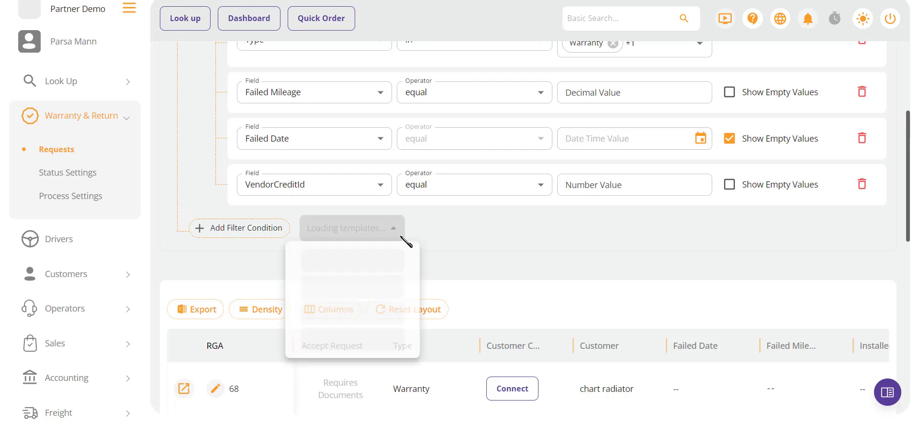
left_click(516, 286)
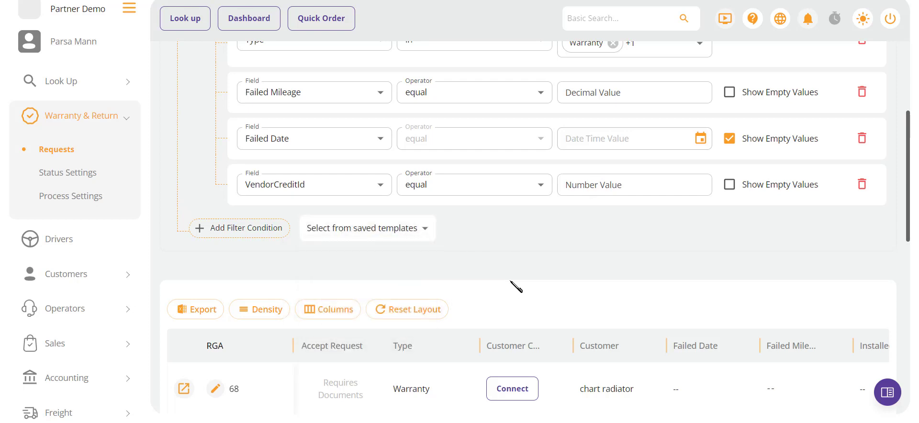